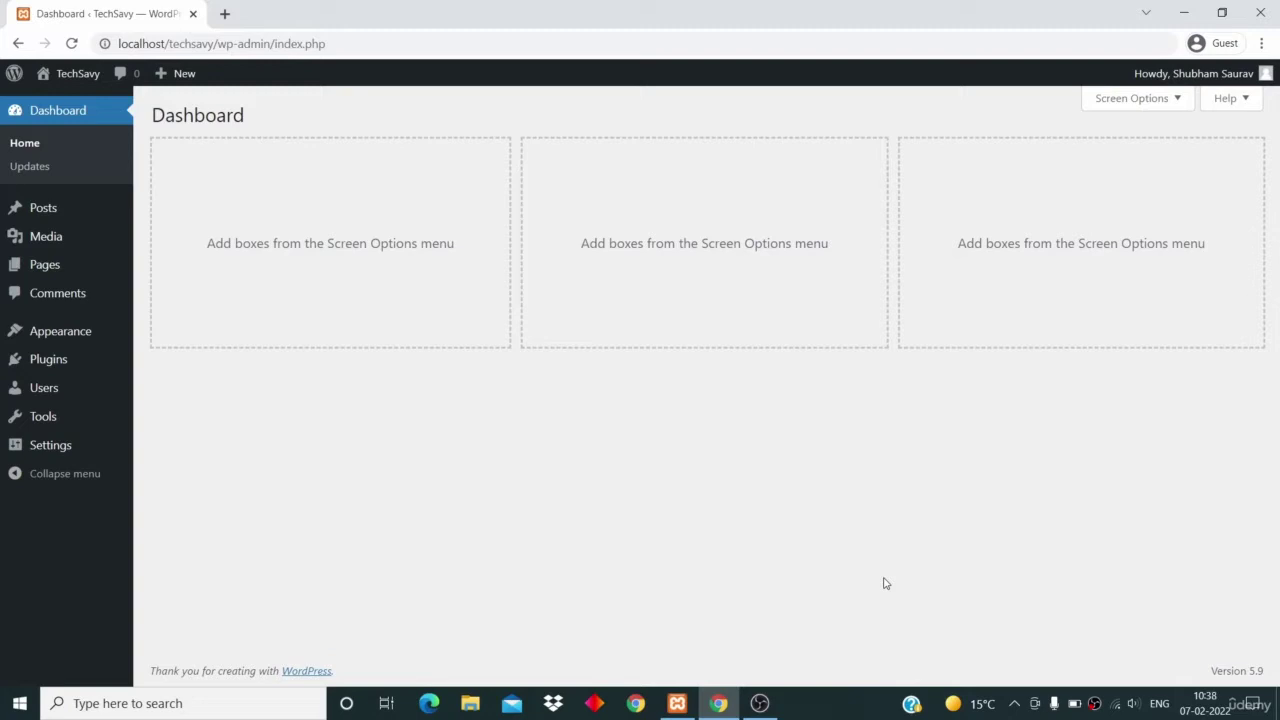
Step: Select all installed plugins (Akismet Anti-Spam, Hello Dolly) and apply the bulk Delete action
left_click(43, 362)
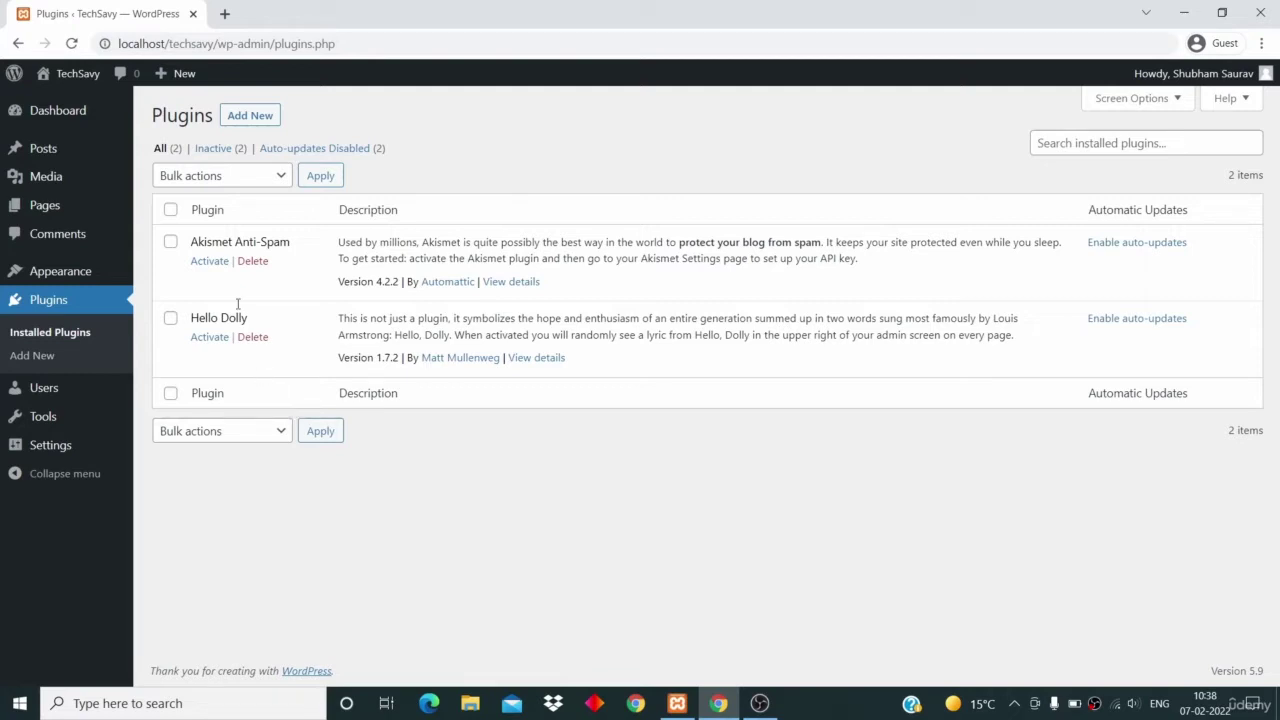
left_click(170, 210)
left_click(231, 175)
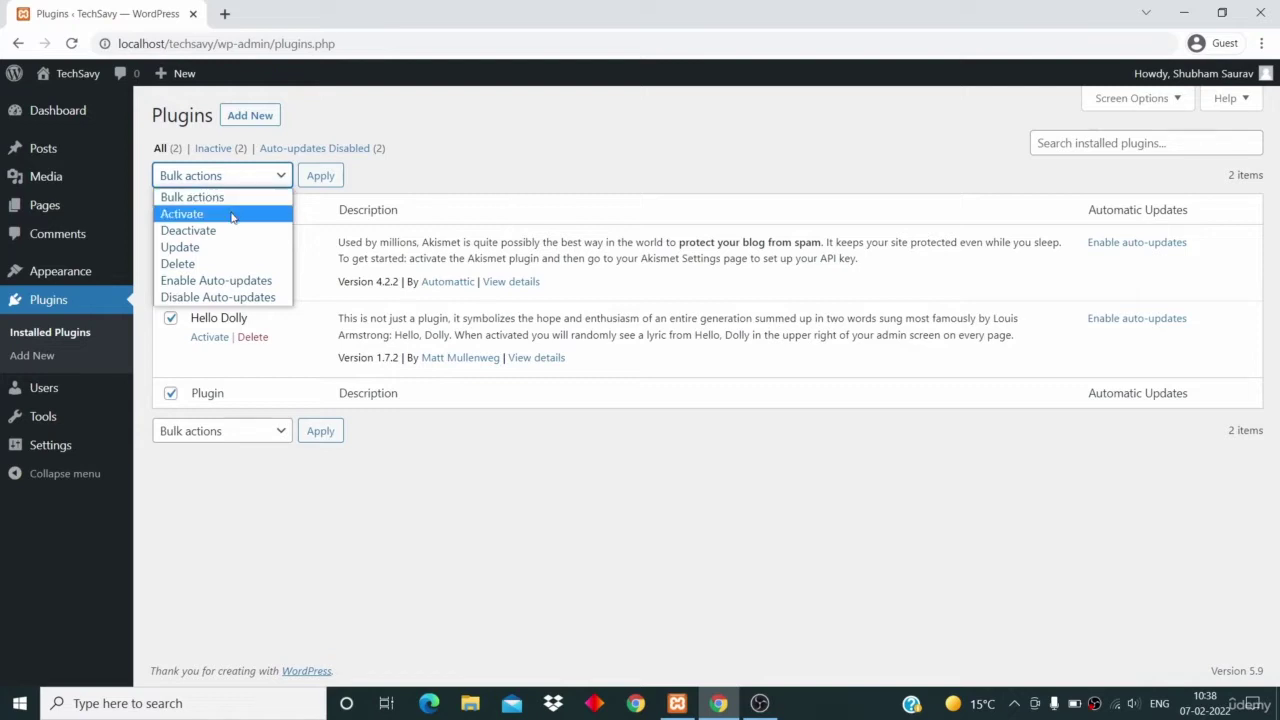
left_click(233, 265)
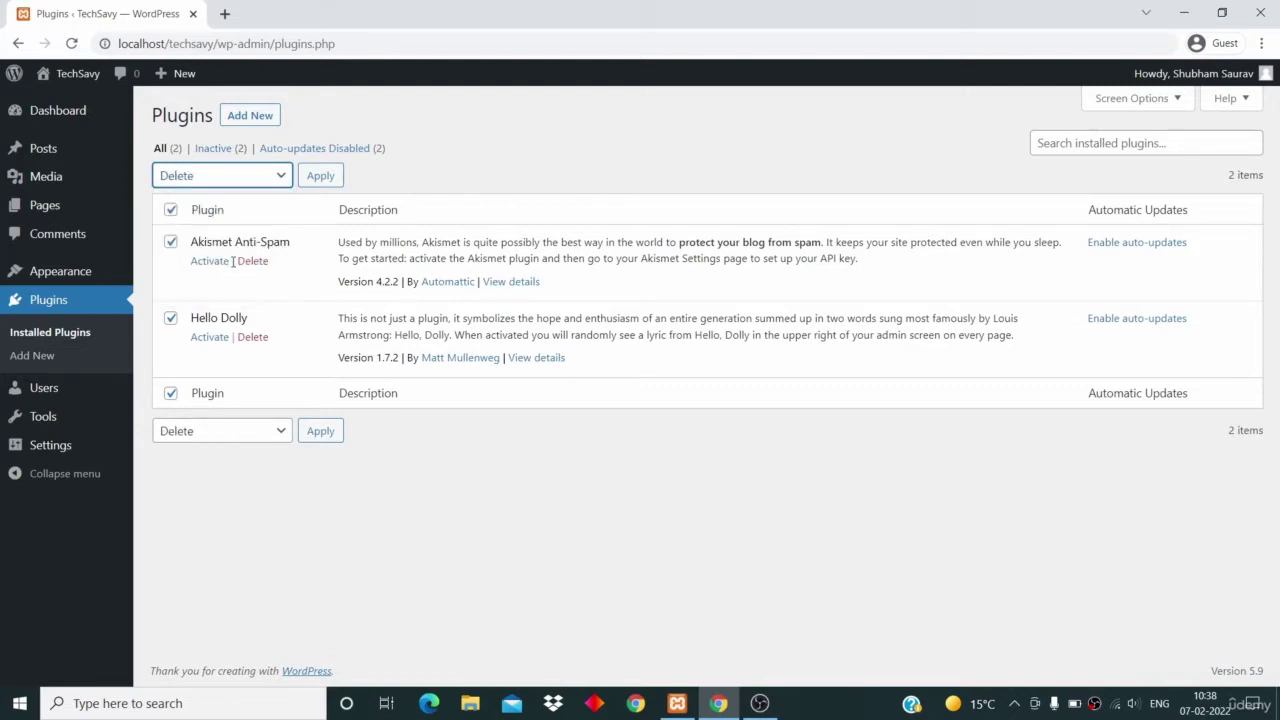
left_click(318, 177)
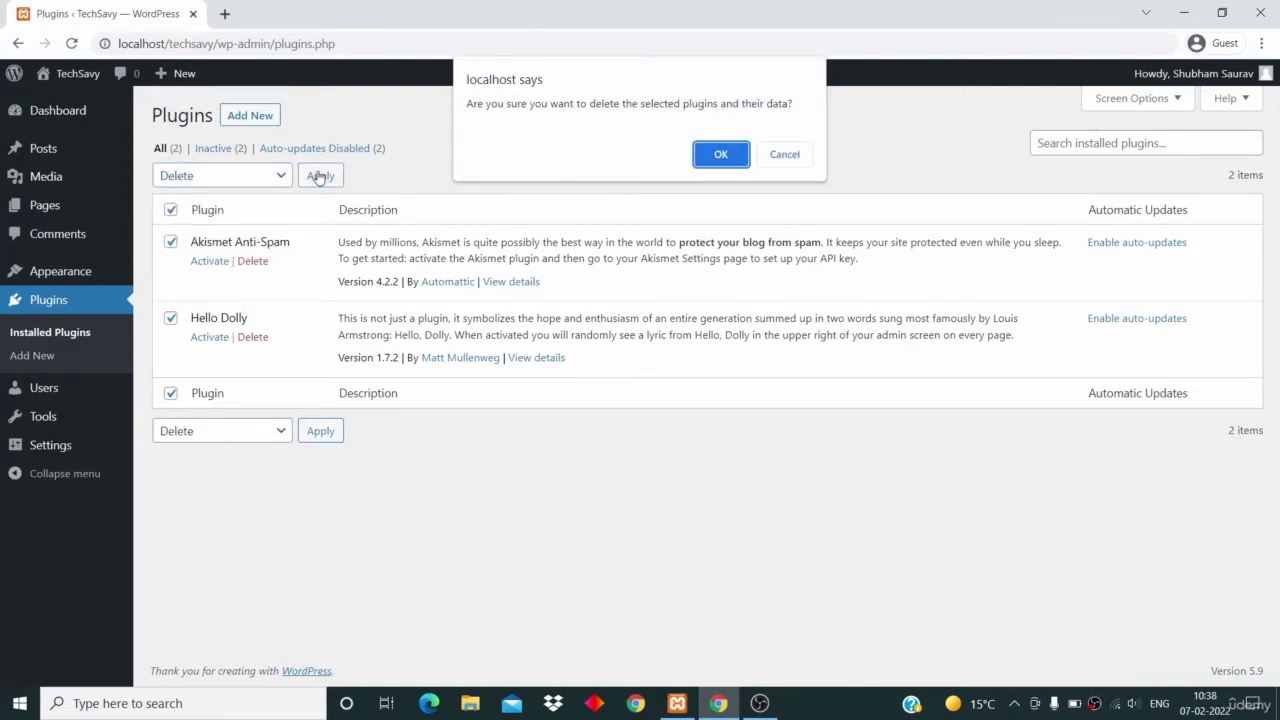
Step: Confirm deleting Akismet Anti-Spam and Hello Dolly along with their data
left_click(721, 155)
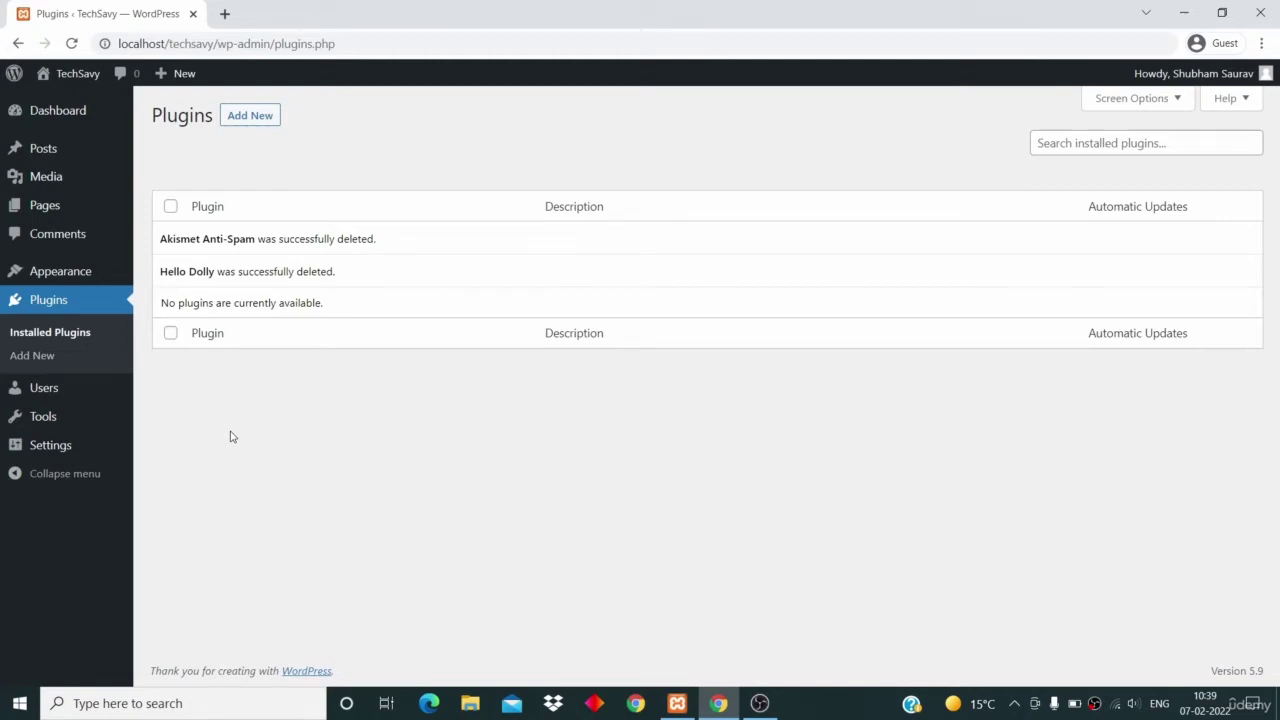
Step: Refresh the installed list, then browse Add Plugins' featured plugins down to Popular tags
left_click(66, 334)
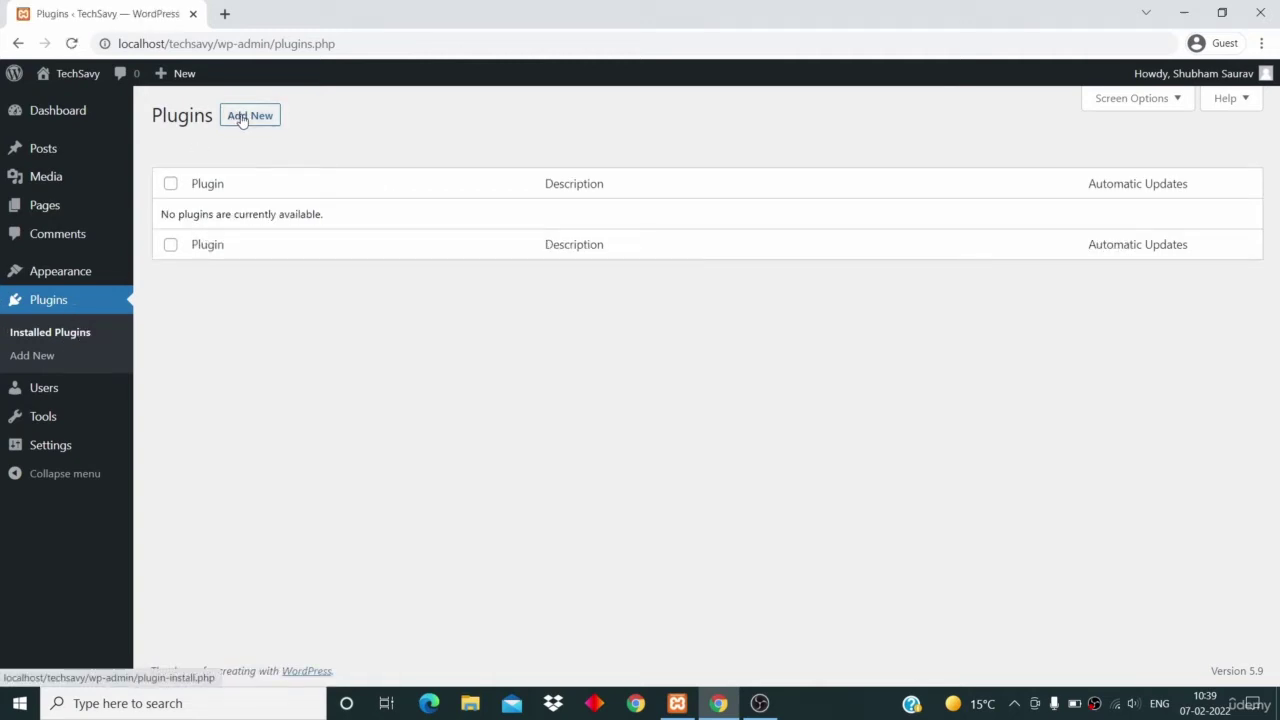
left_click(31, 358)
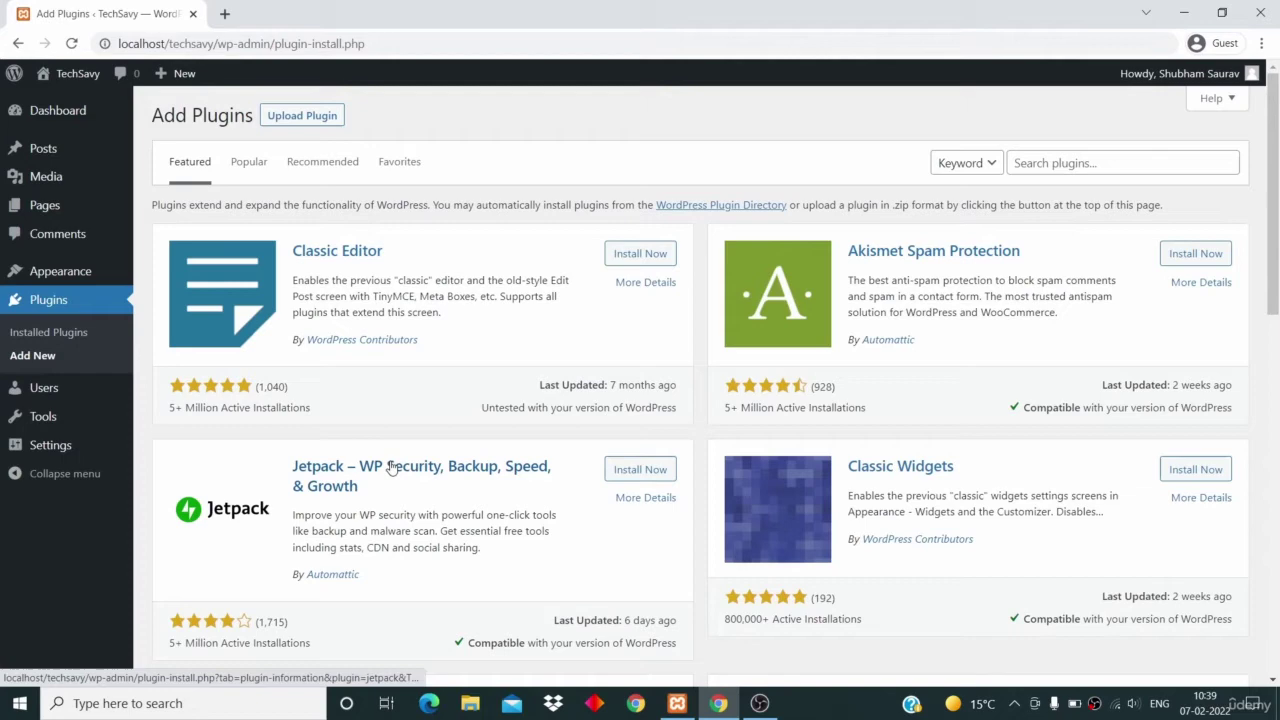
scroll(391, 467, "down", 5)
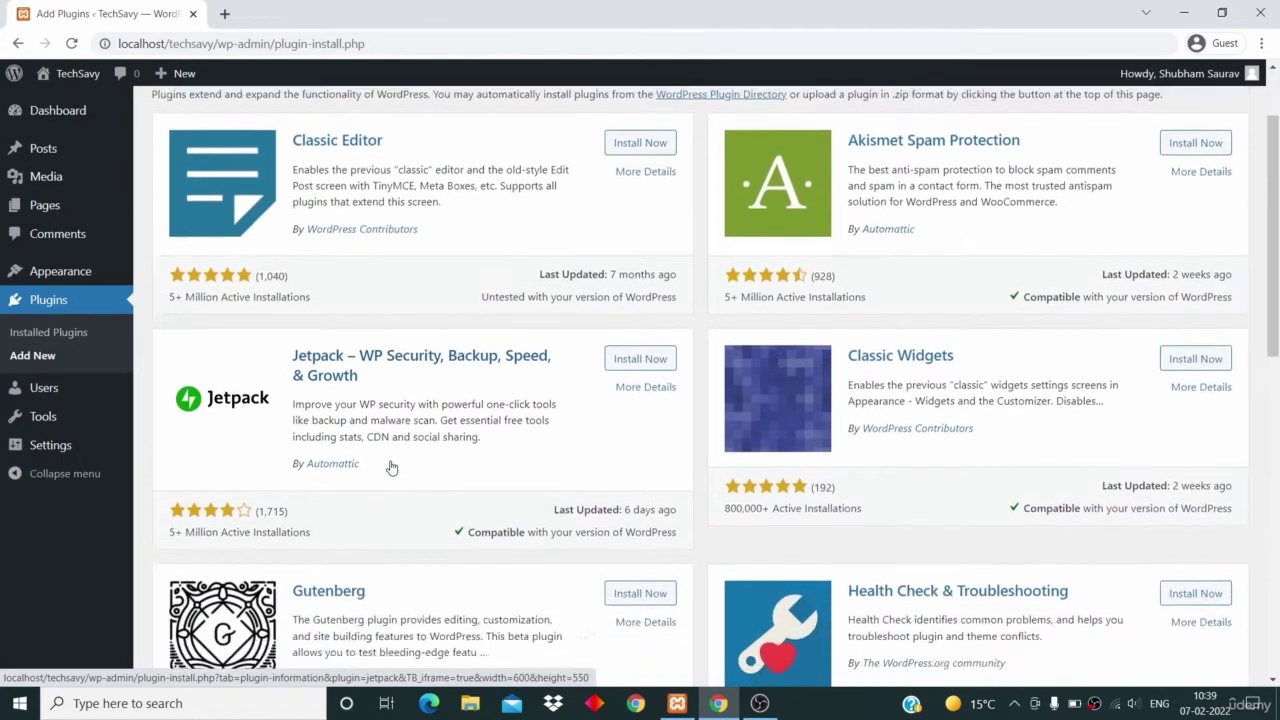
scroll(391, 467, "down", 3)
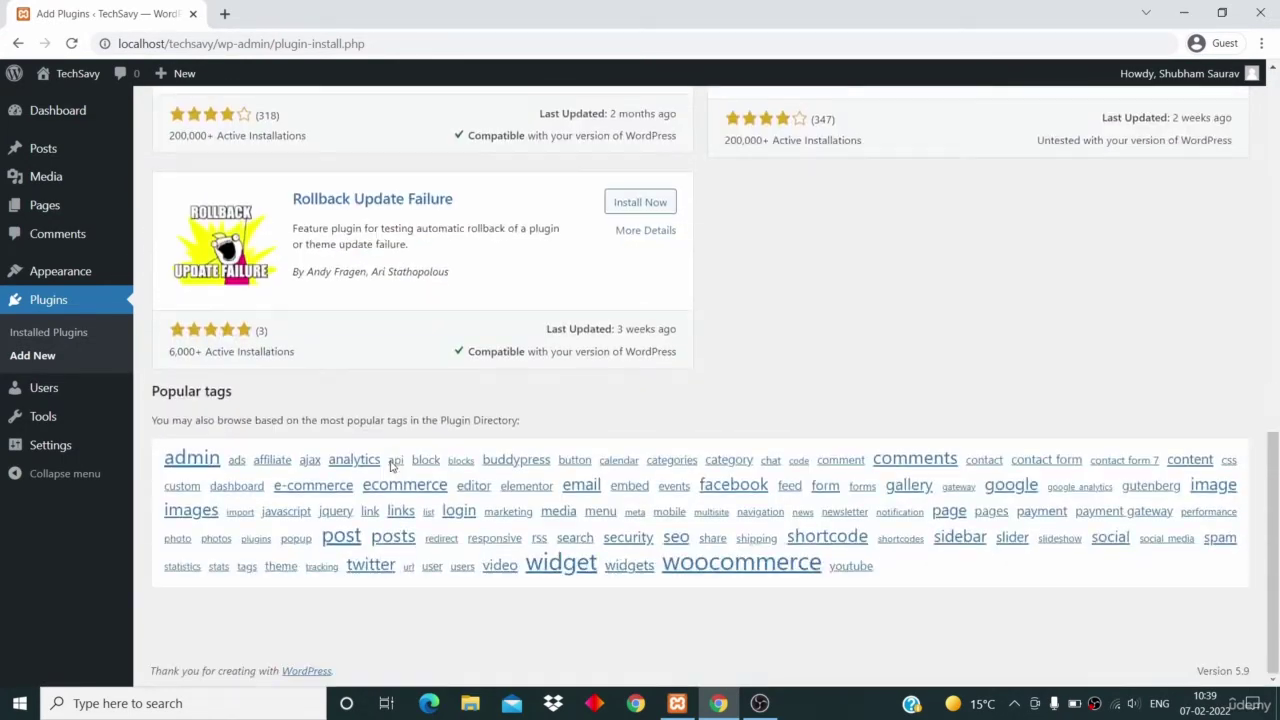
scroll(391, 467, "up", 4)
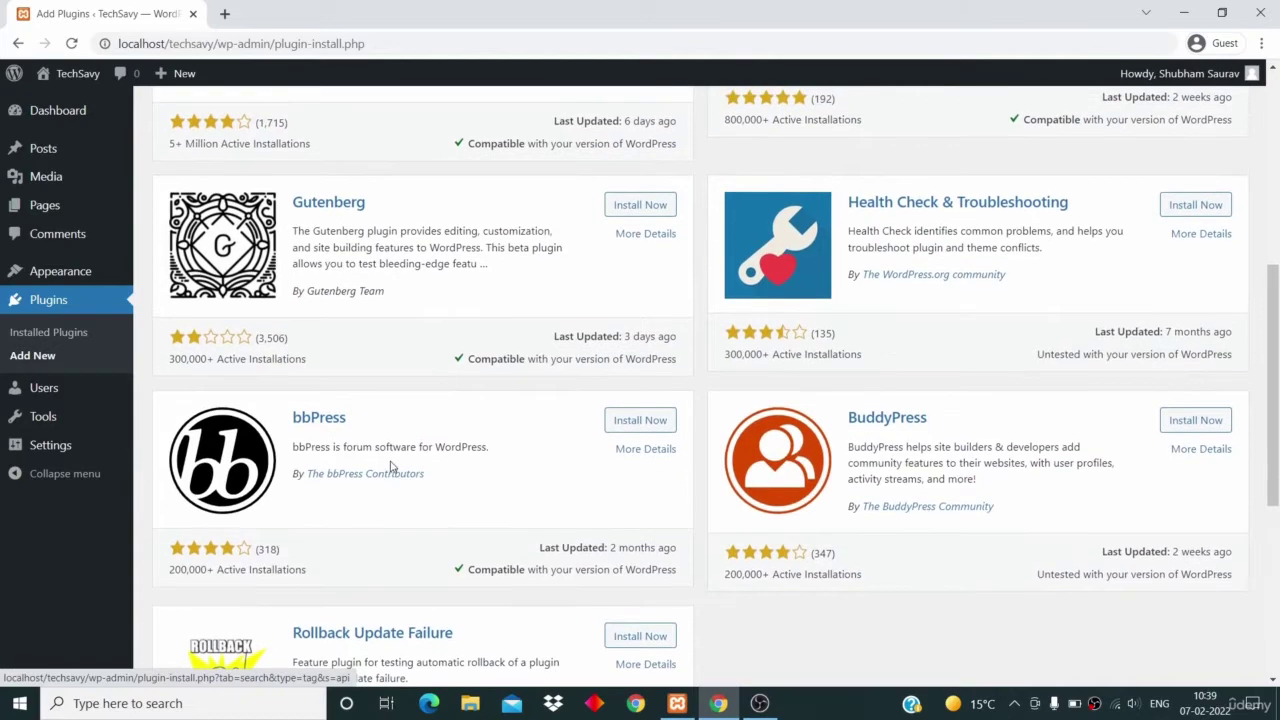
scroll(391, 467, "down", 4)
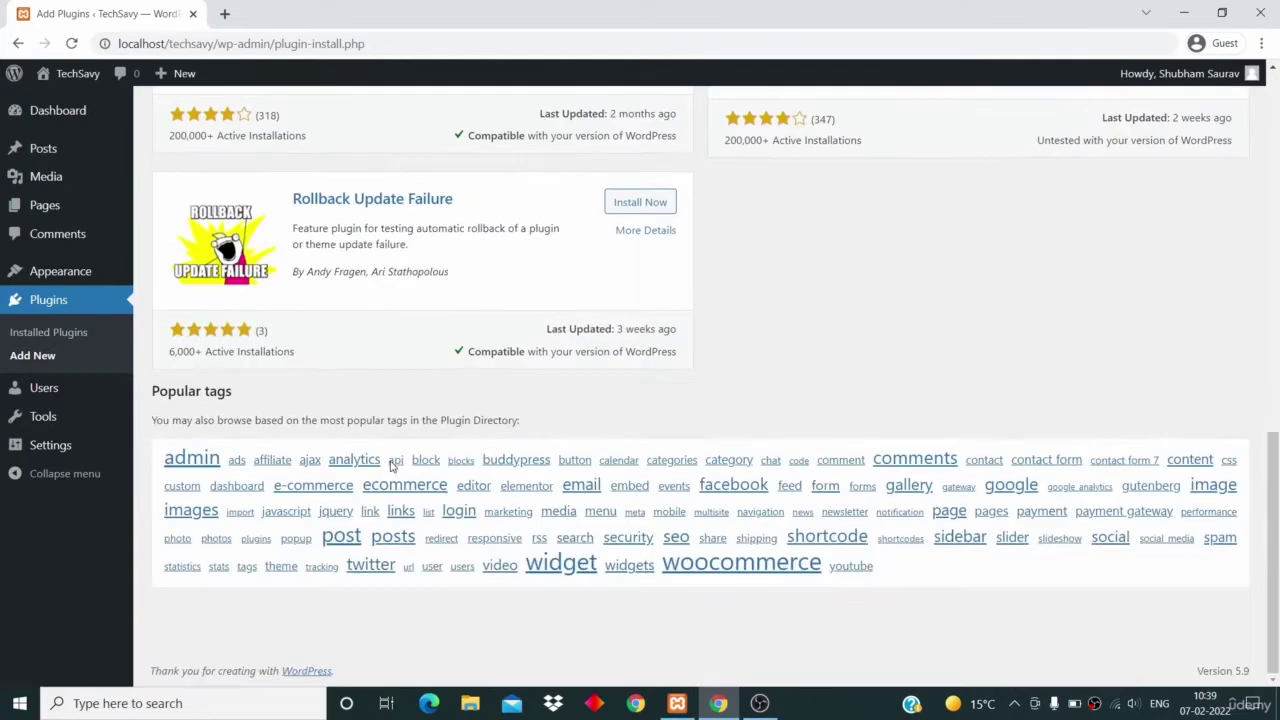
Step: Show the plugins tagged 'comments' from the Popular tags cloud
left_click(926, 460)
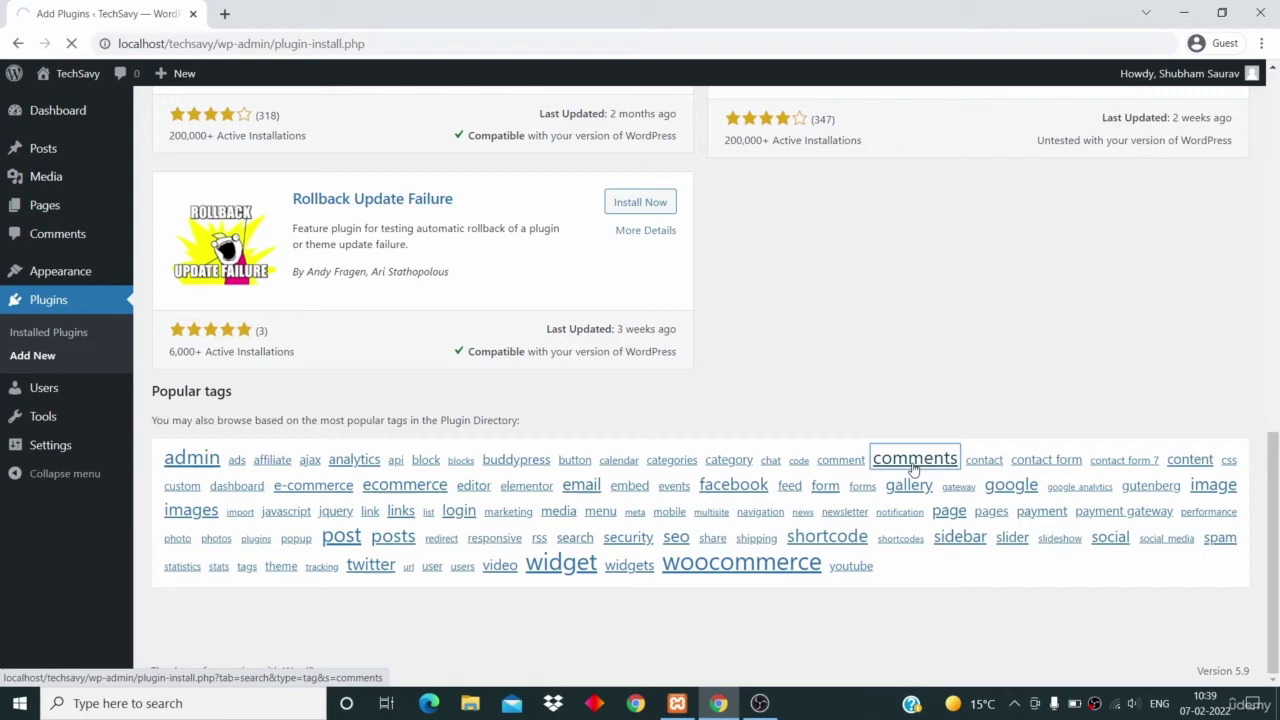
scroll(889, 374, "up", 20)
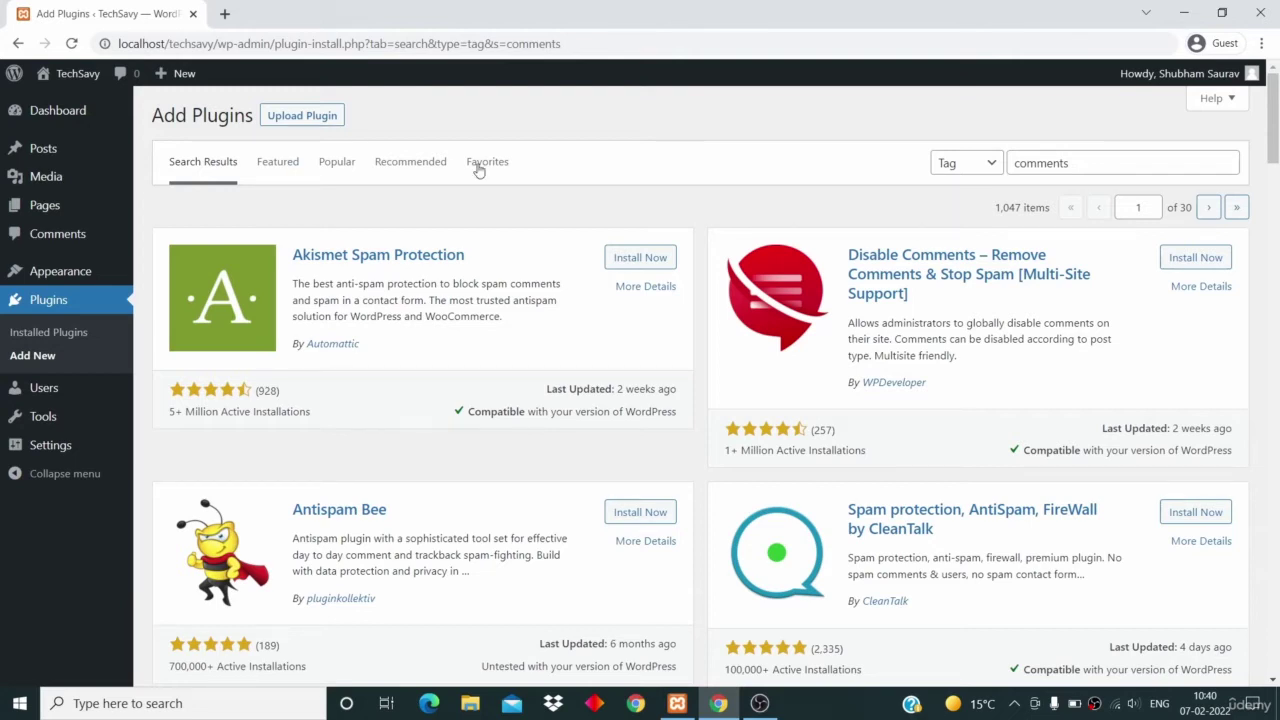
Step: Replace the 'comments' tag search with a Keyword search for 'contact form 7'
left_click(1036, 163)
double_click(1036, 163)
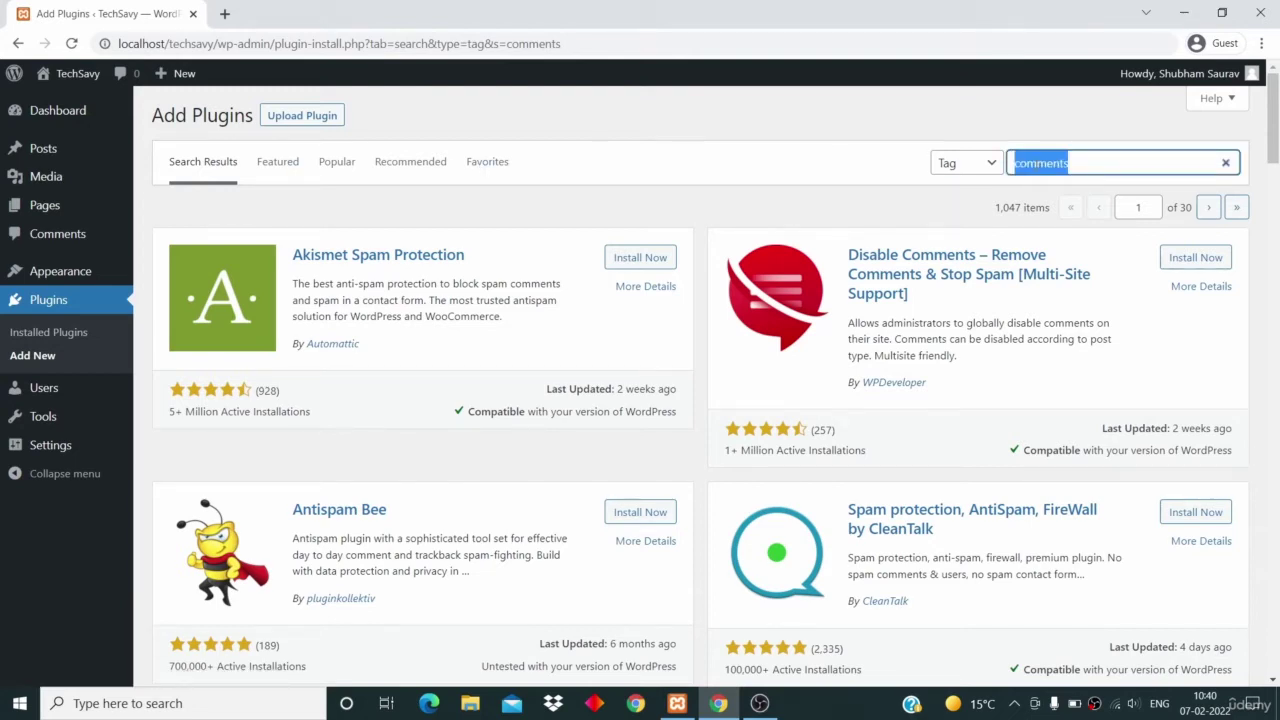
key("BackSpace")
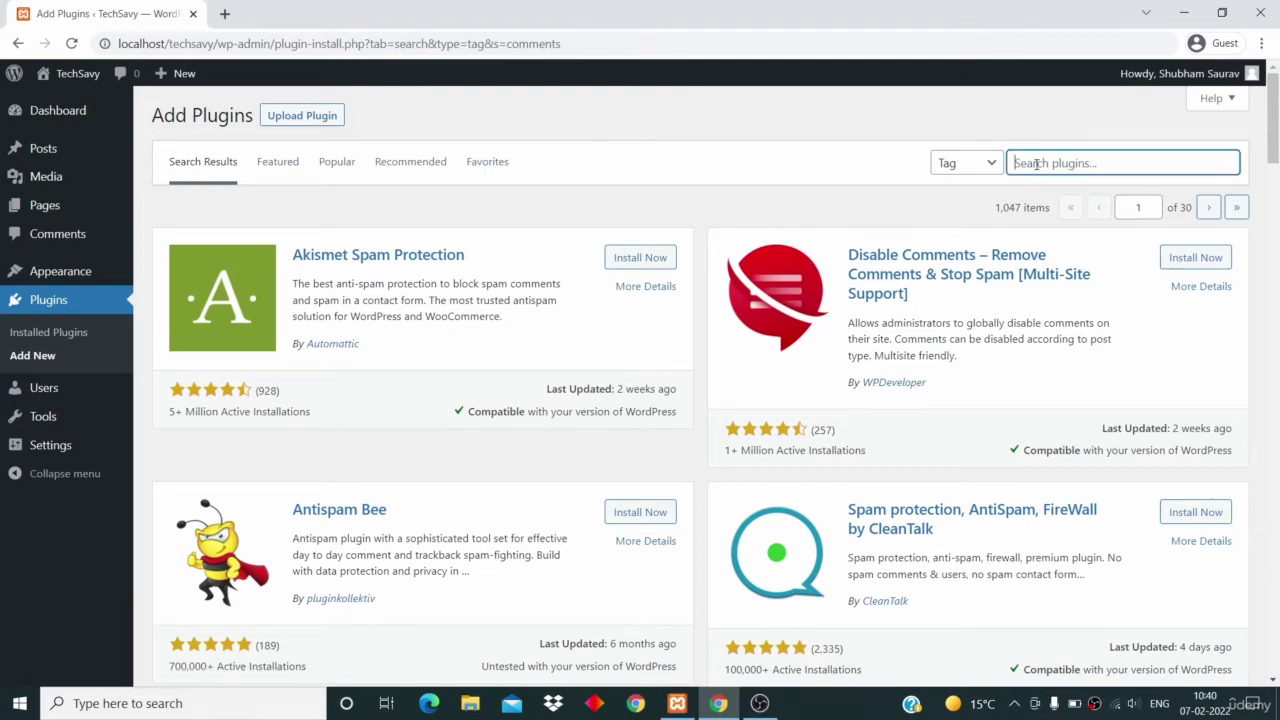
left_click(962, 163)
left_click(960, 181)
left_click(1064, 158)
type("contact ")
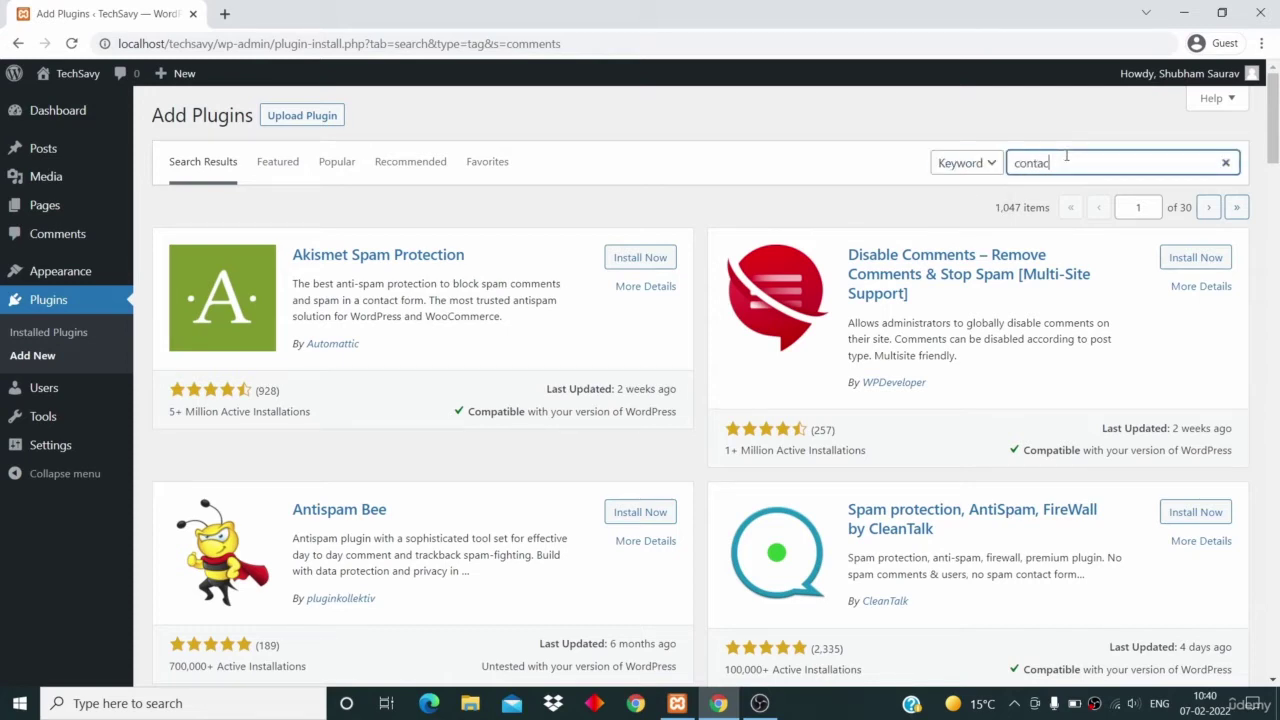
type("form 7")
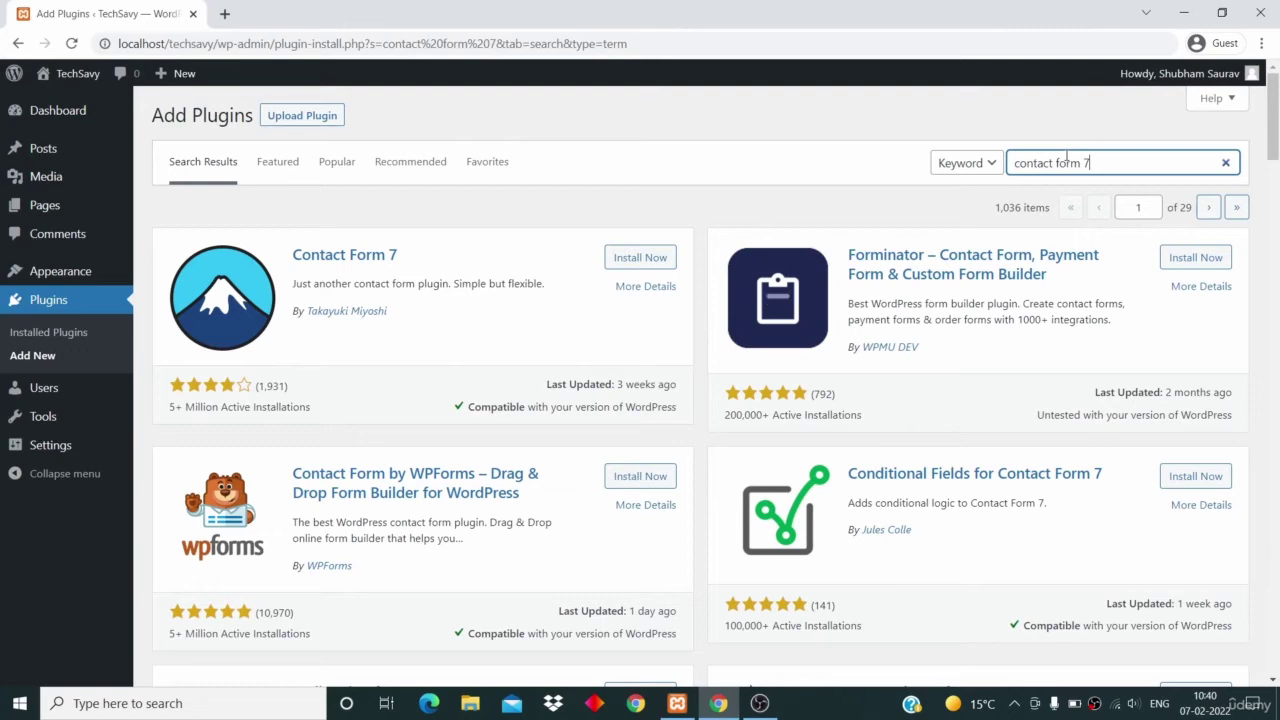
Step: Scroll through the 'contact form 7' results and back up to Contact Form 7 at the top
scroll(855, 497, "down", 5)
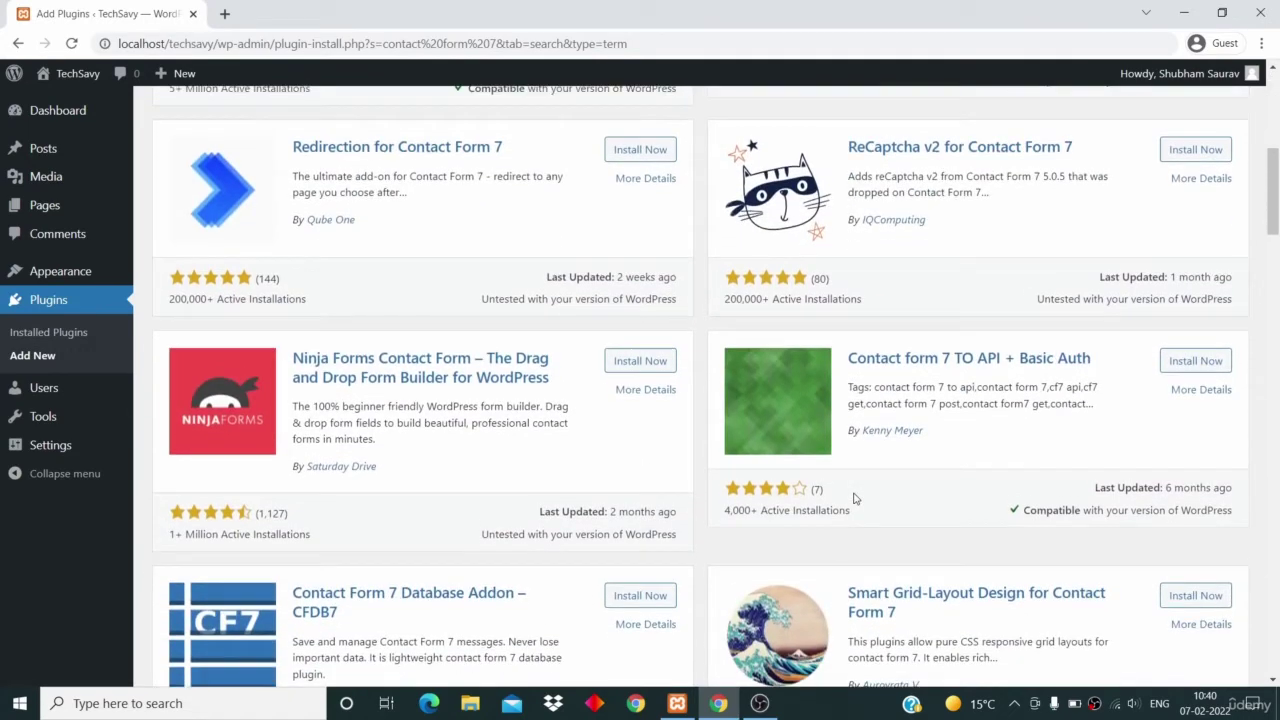
scroll(855, 497, "down", 1)
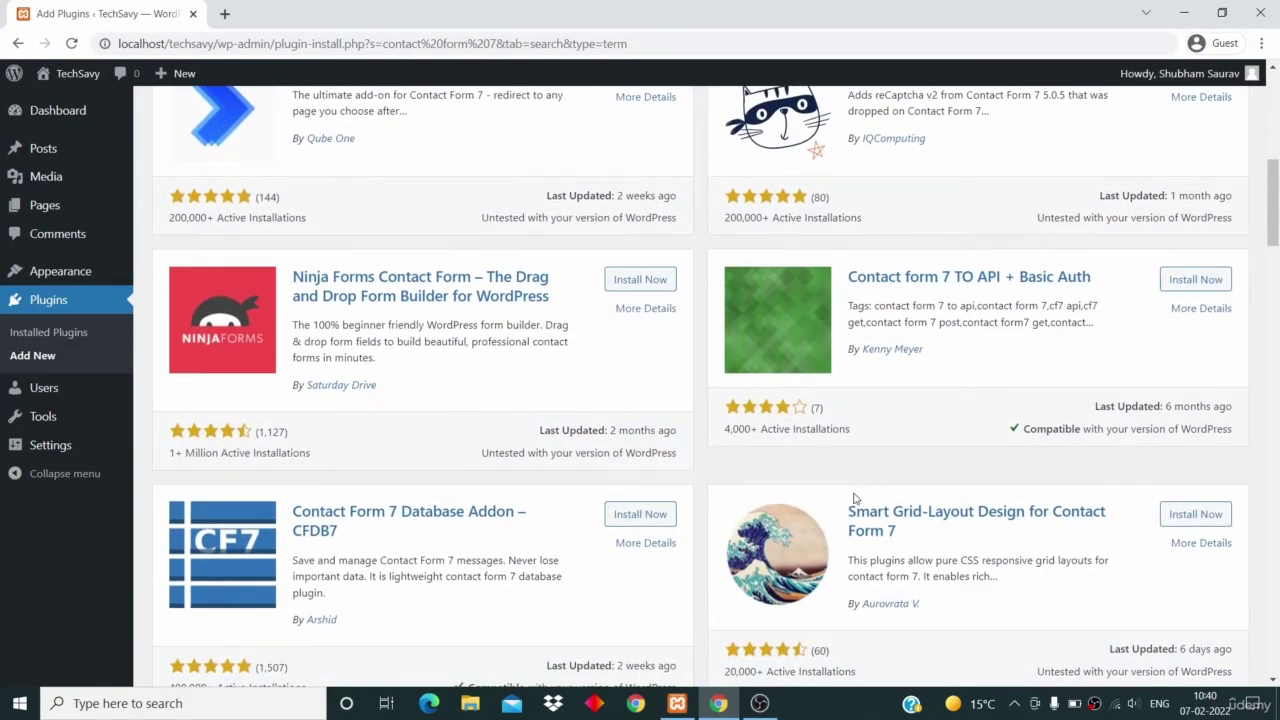
scroll(855, 497, "down", 3)
scroll(855, 497, "up", 10)
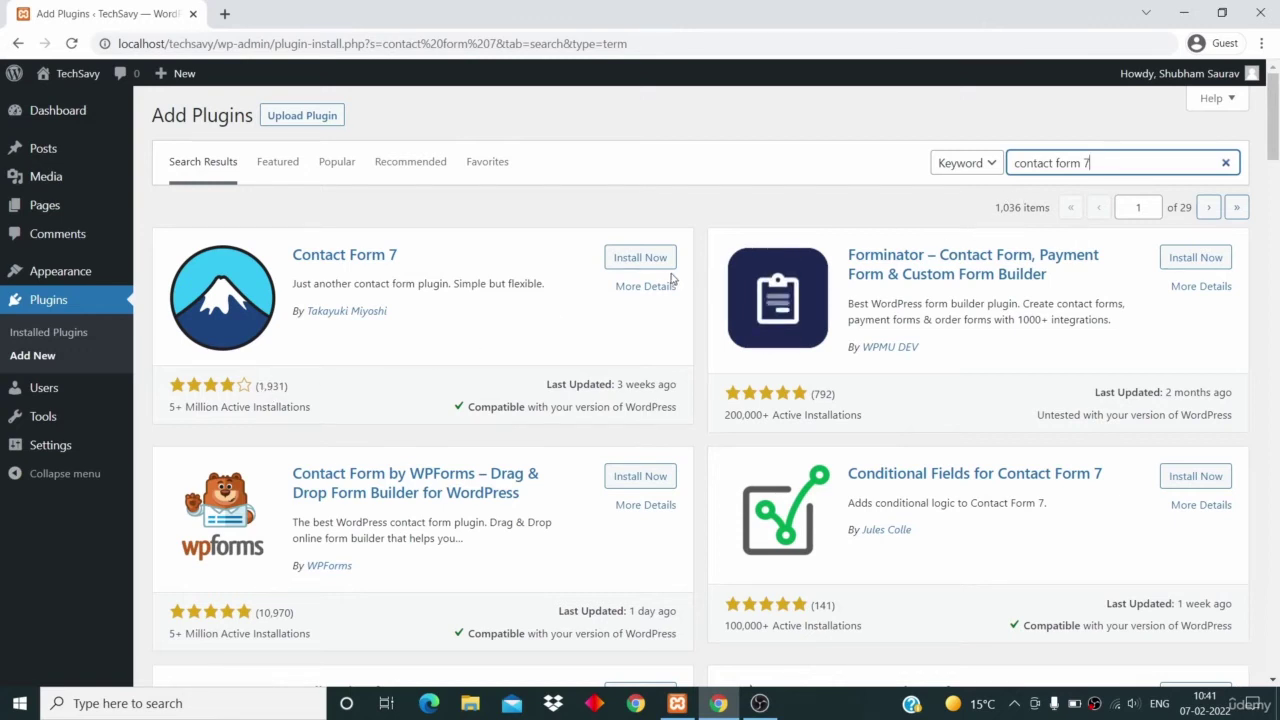
Step: Install Contact Form 7 from its card, then activate it
left_click(640, 262)
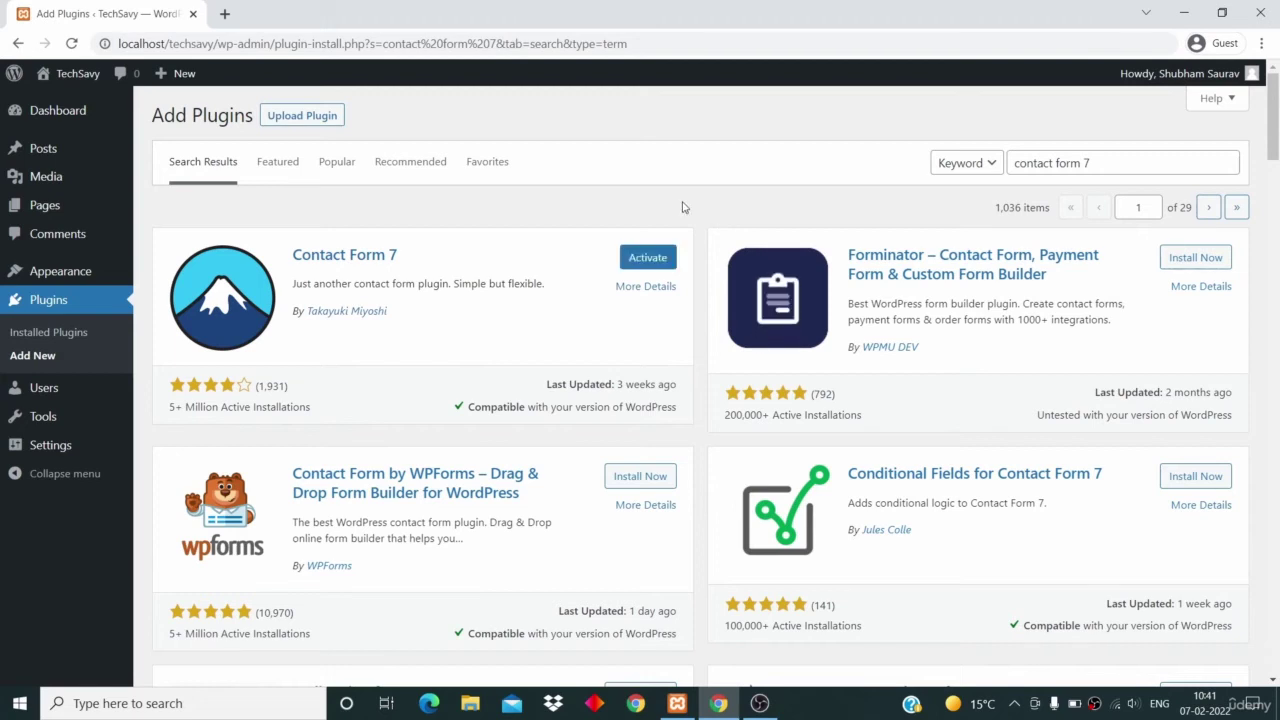
left_click(640, 262)
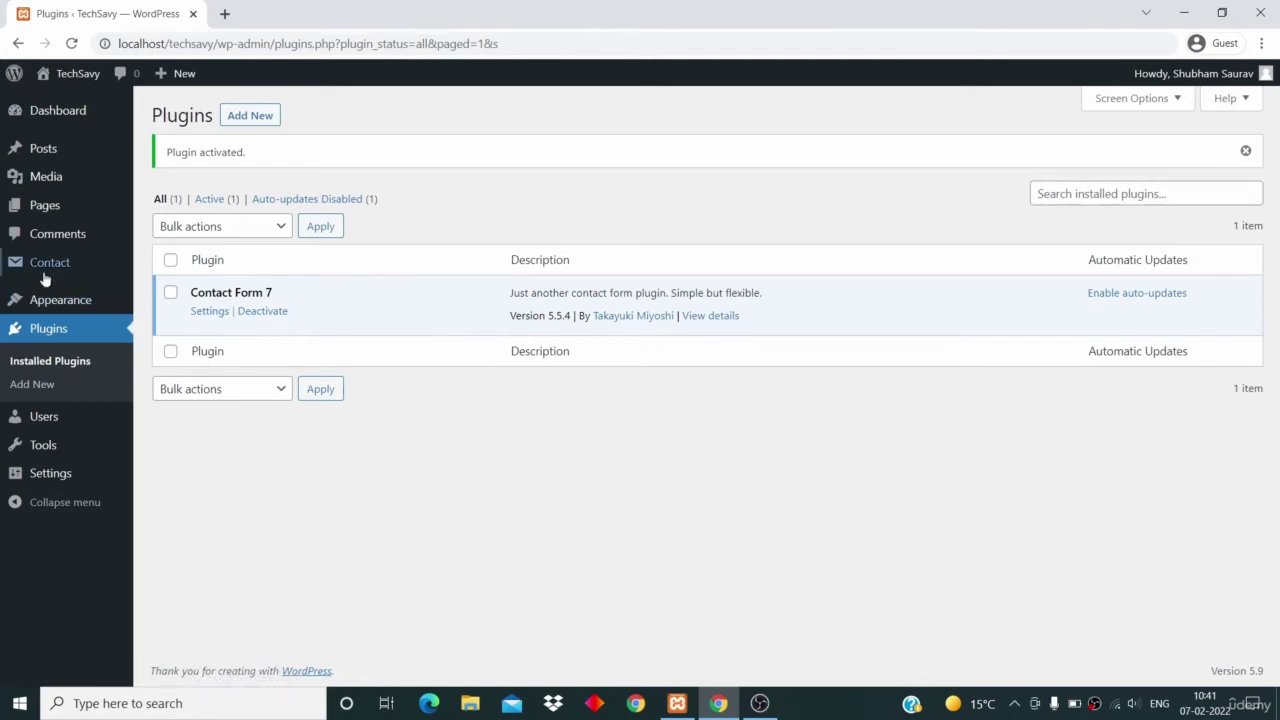
Step: Go to Installed Plugins, then Add New to show the featured plugins
mouse_move(41, 268)
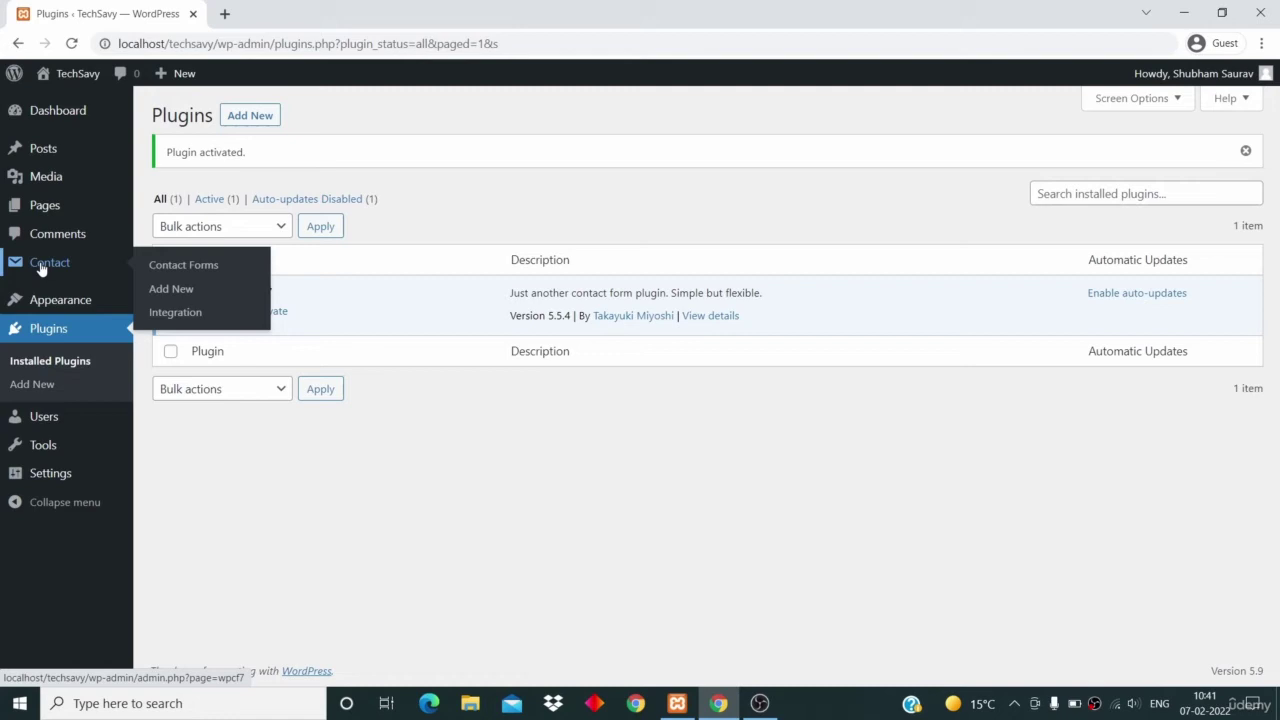
left_click(58, 365)
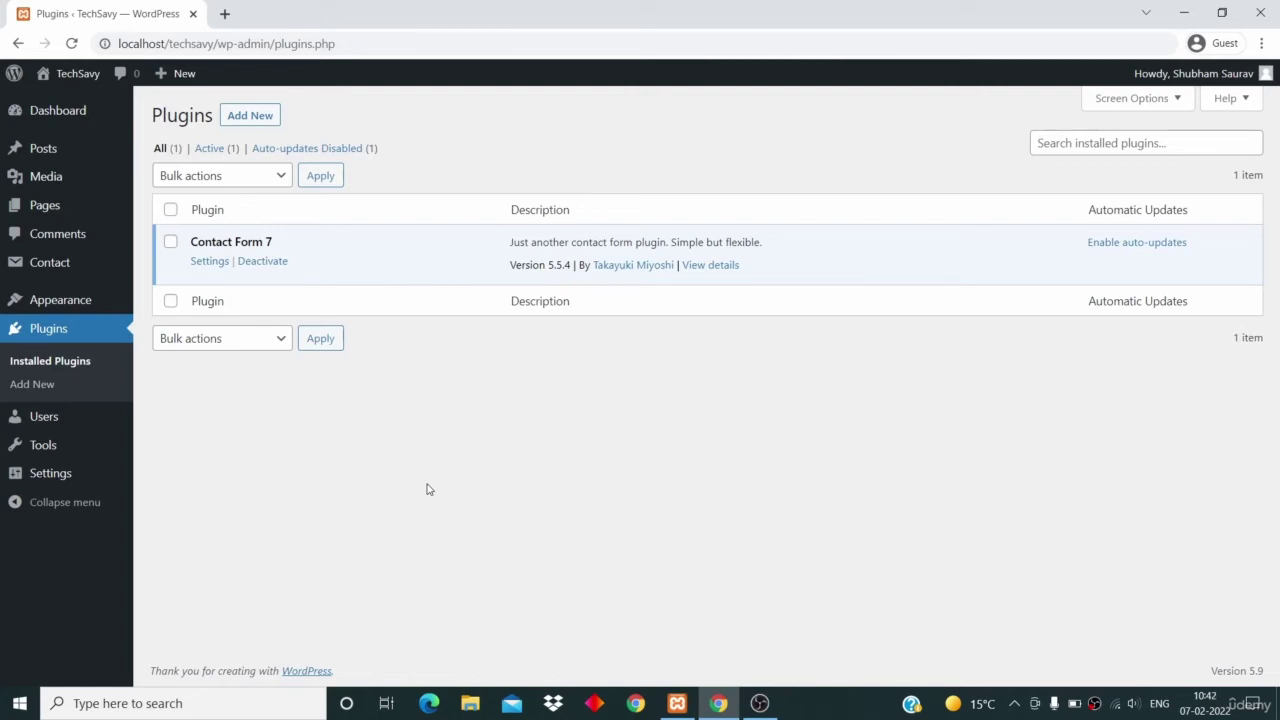
left_click(260, 118)
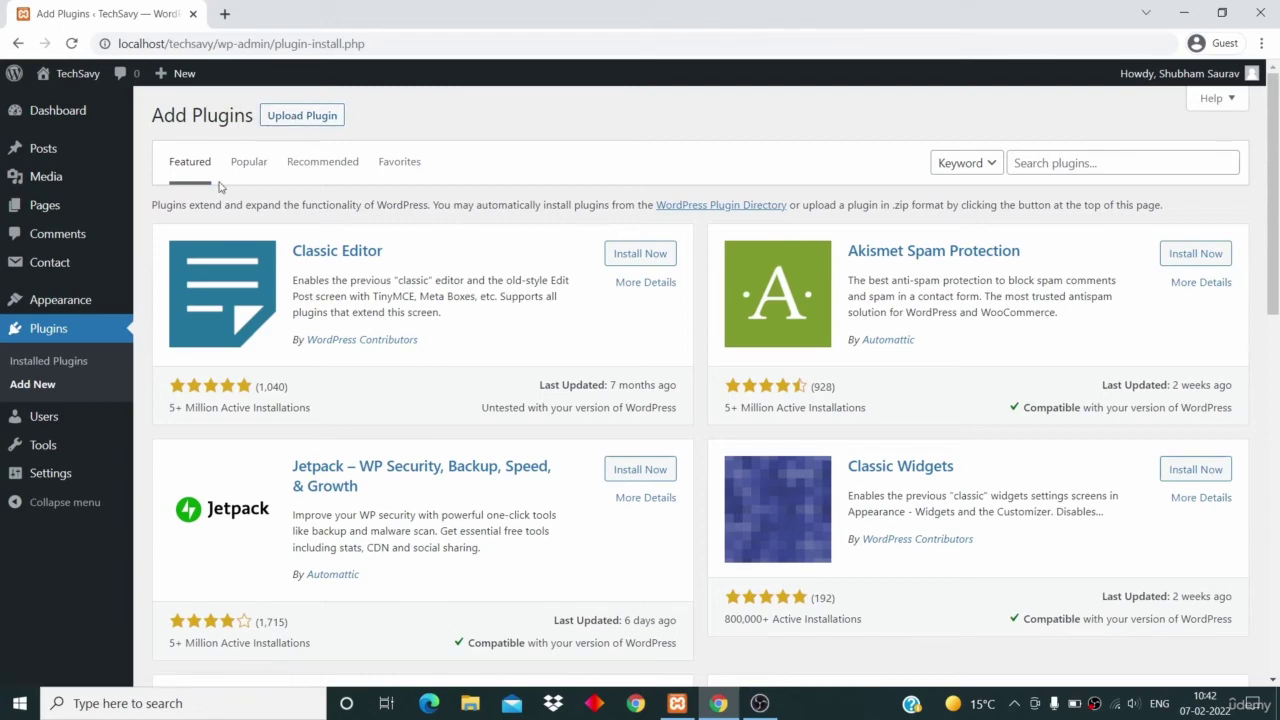
scroll(168, 350, "down", 2)
scroll(168, 350, "up", 2)
Step: Open a new Chrome tab and load wordpress.org
key("ctrl+t")
left_click(277, 30)
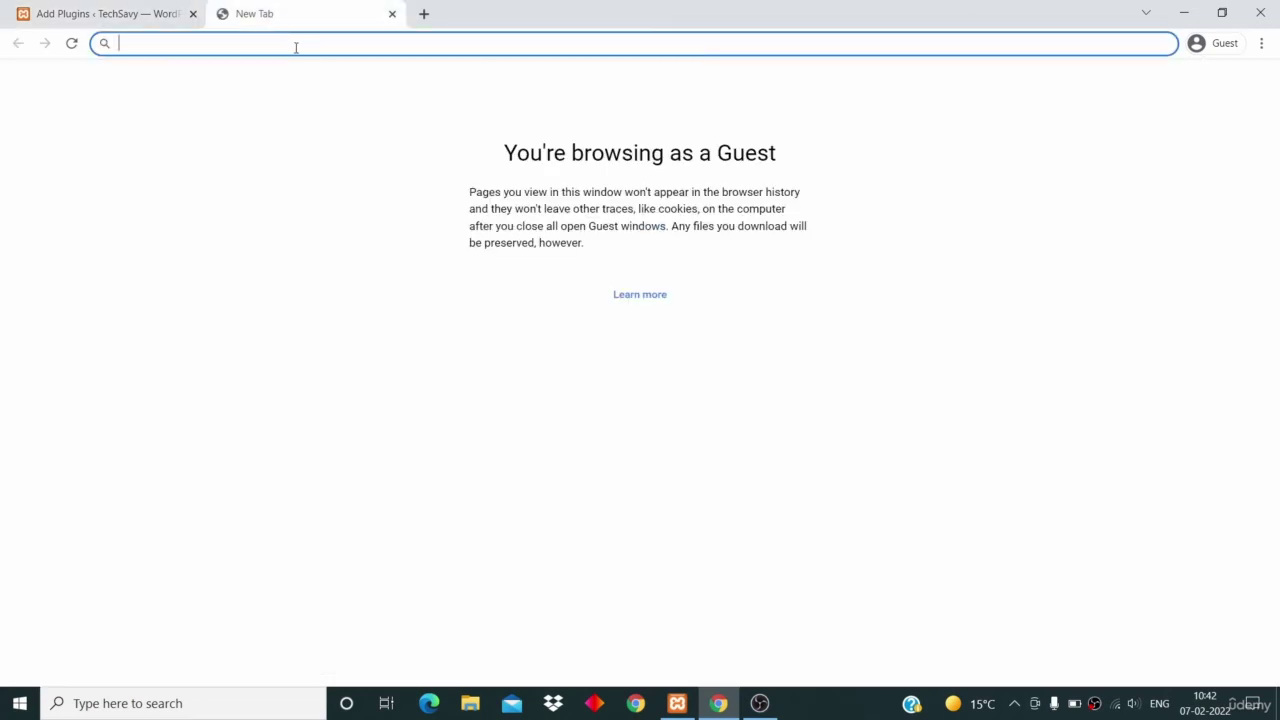
type("wordpres")
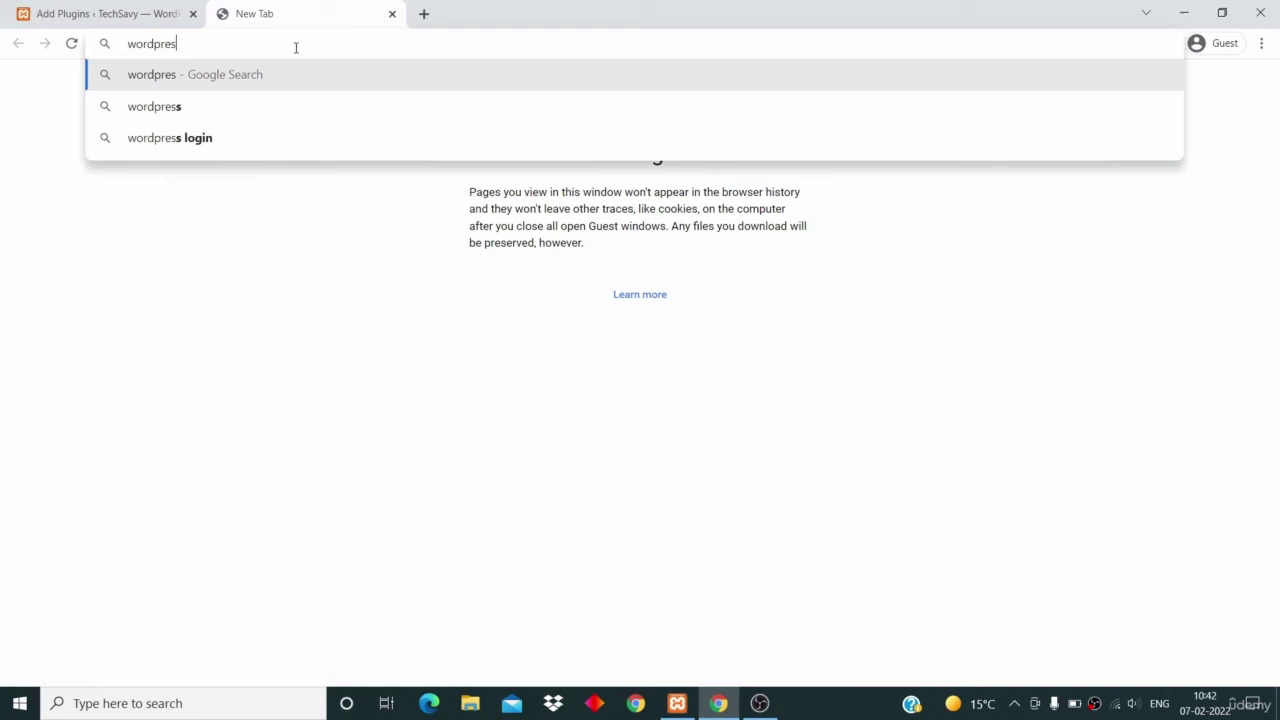
type("s.org")
key("BackSpace")
key("BackSpace")
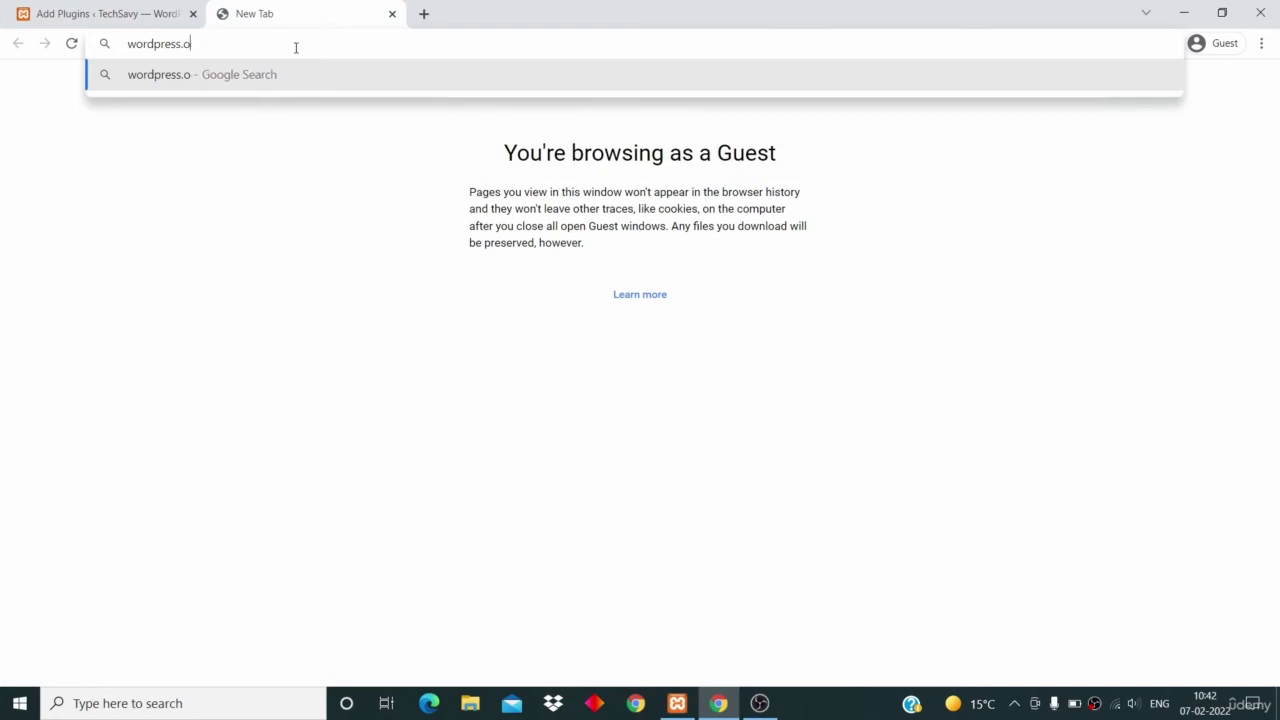
type("rg")
key("Return")
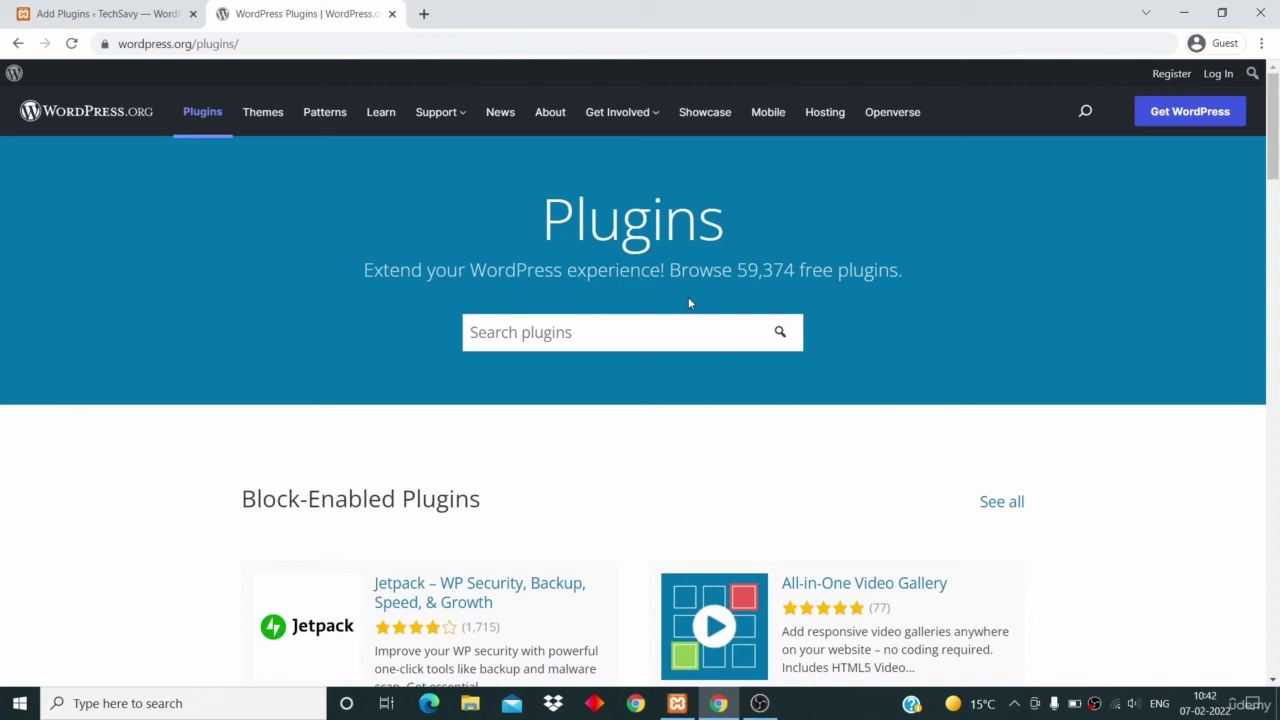
Step: Scroll through WordPress.org's Block-Enabled, Featured and Beta plugin sections
scroll(688, 300, "down", 2)
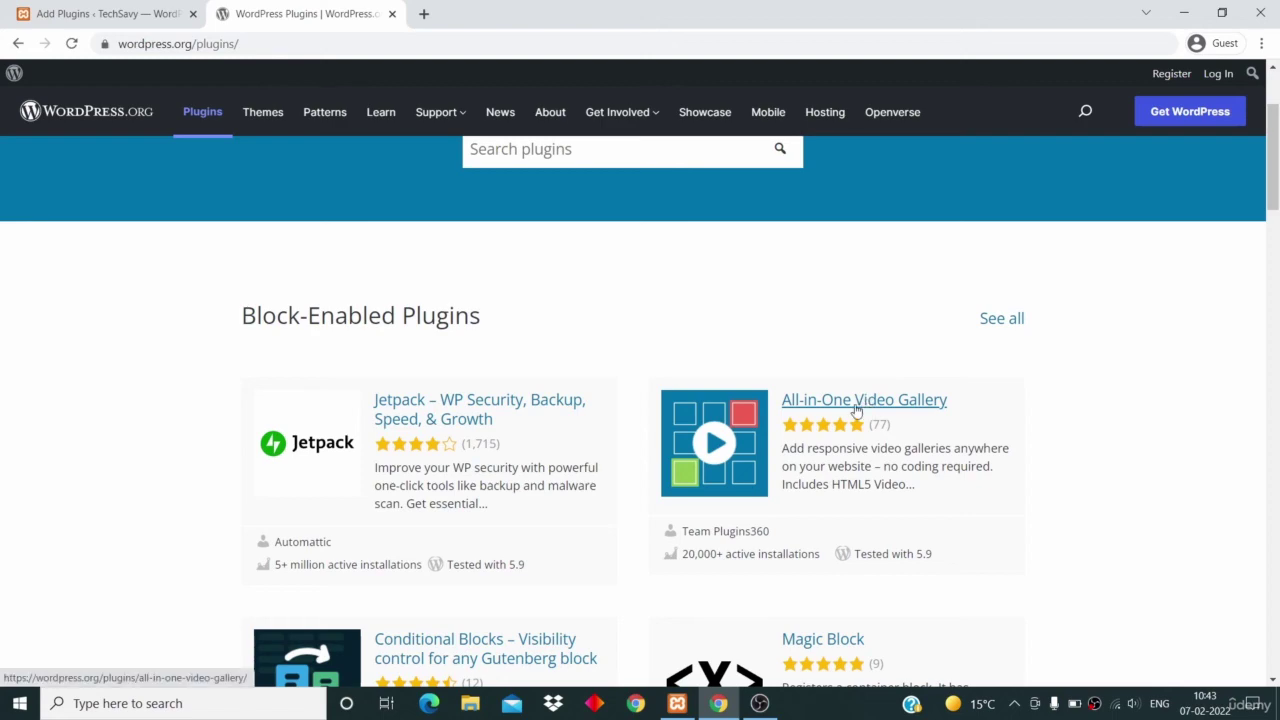
scroll(606, 306, "down", 5)
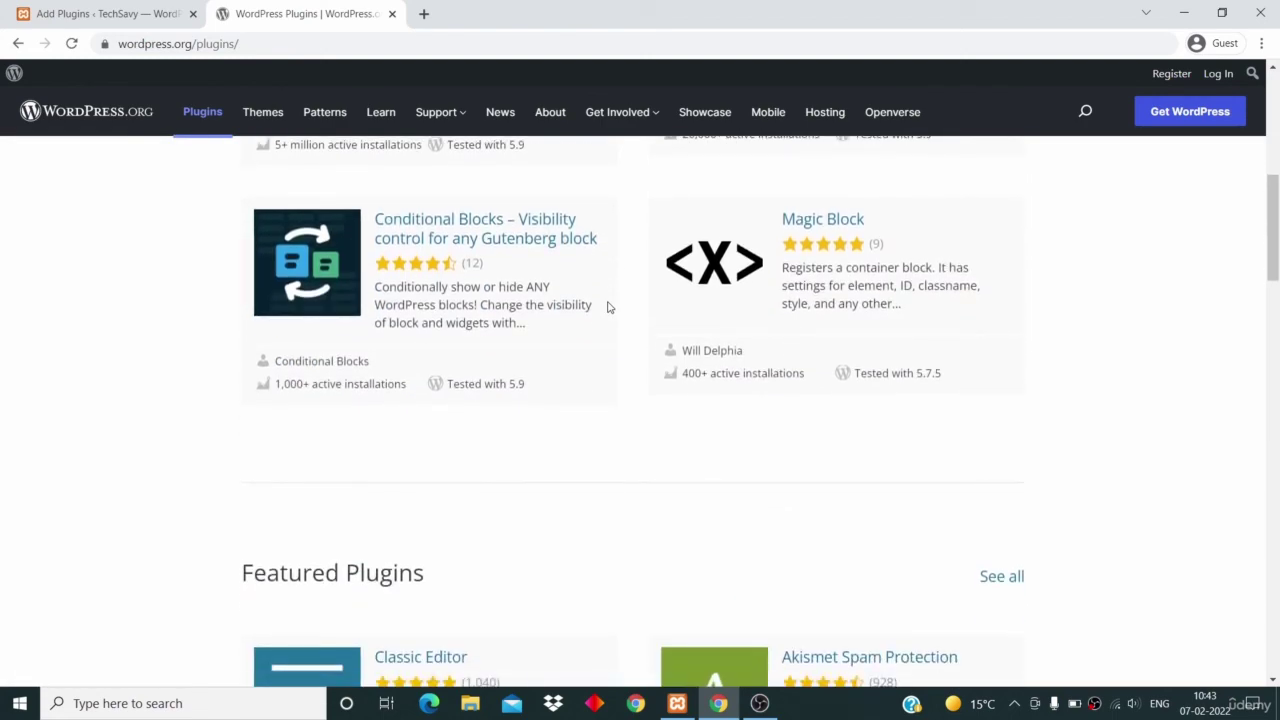
scroll(607, 307, "down", 2)
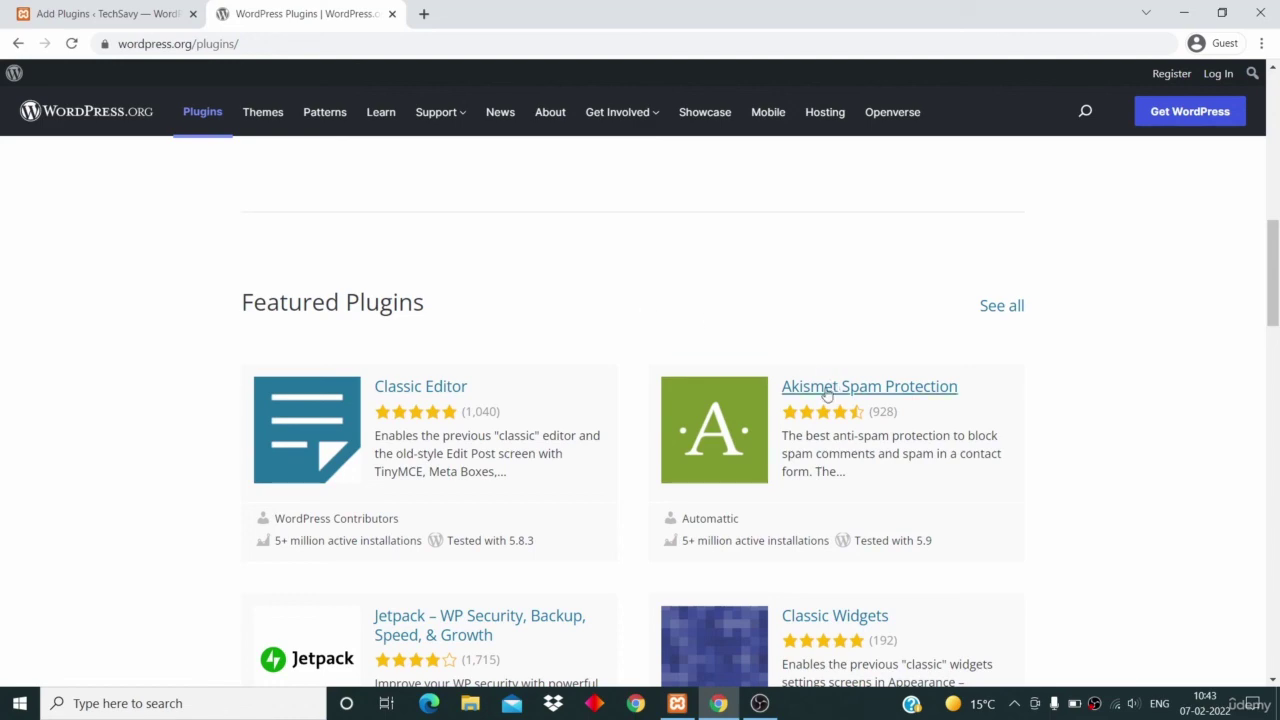
scroll(779, 515, "down", 4)
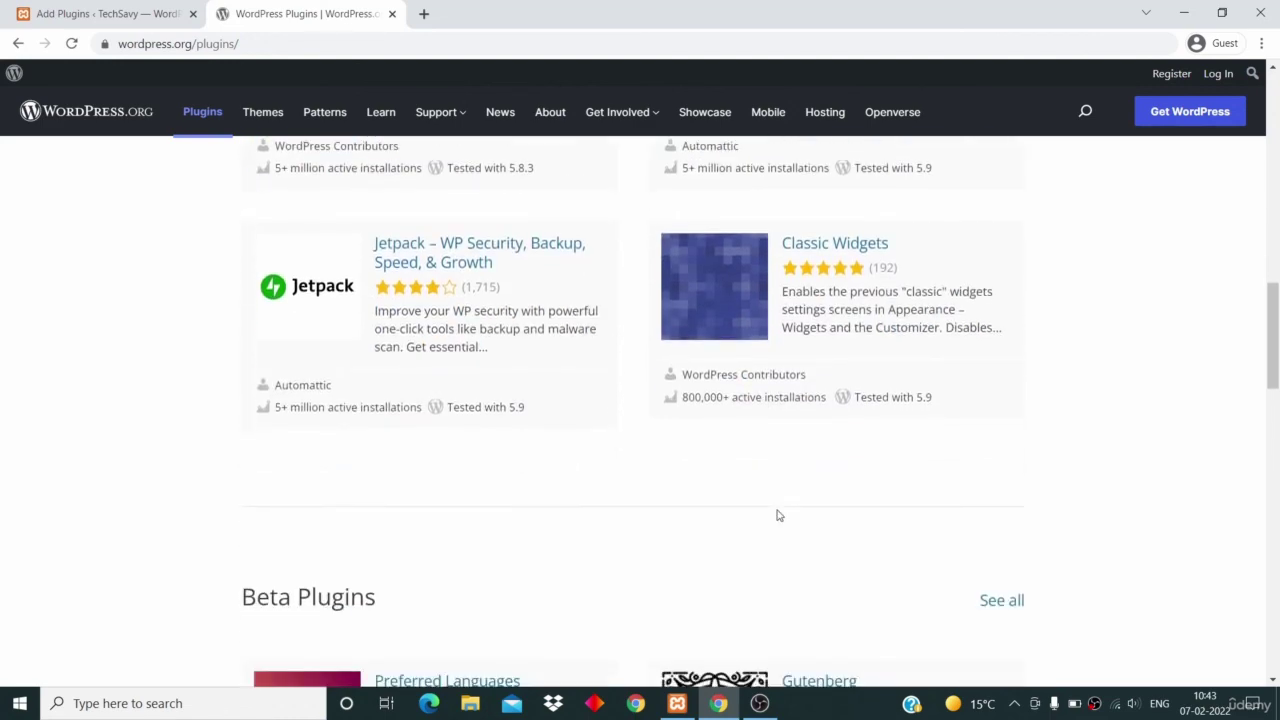
scroll(779, 515, "up", 10)
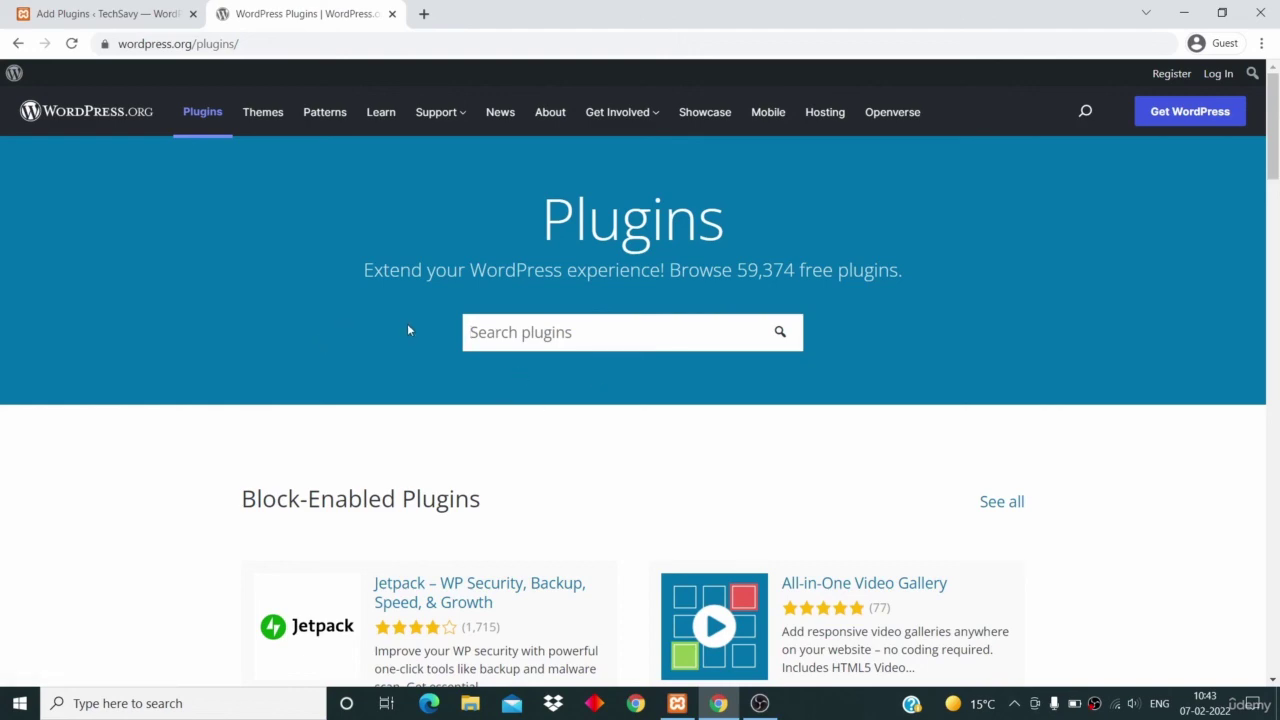
scroll(314, 303, "down", 5)
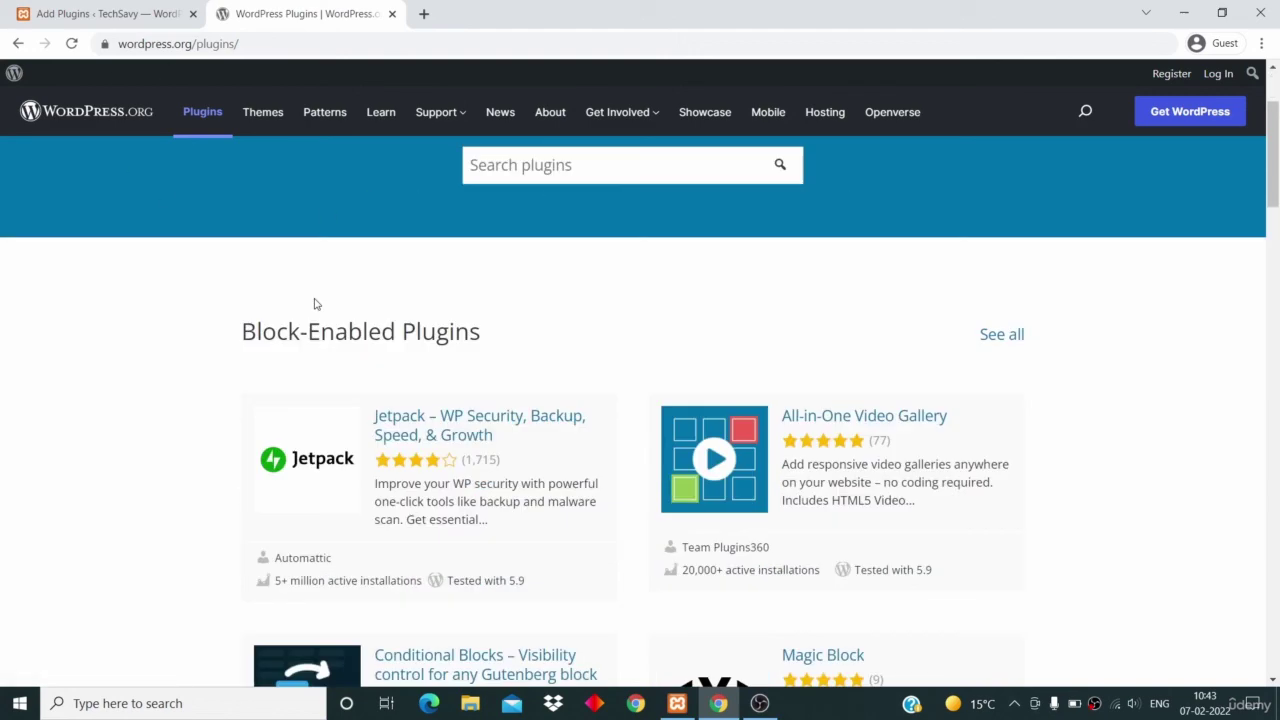
left_click(75, 14)
scroll(328, 422, "down", 8)
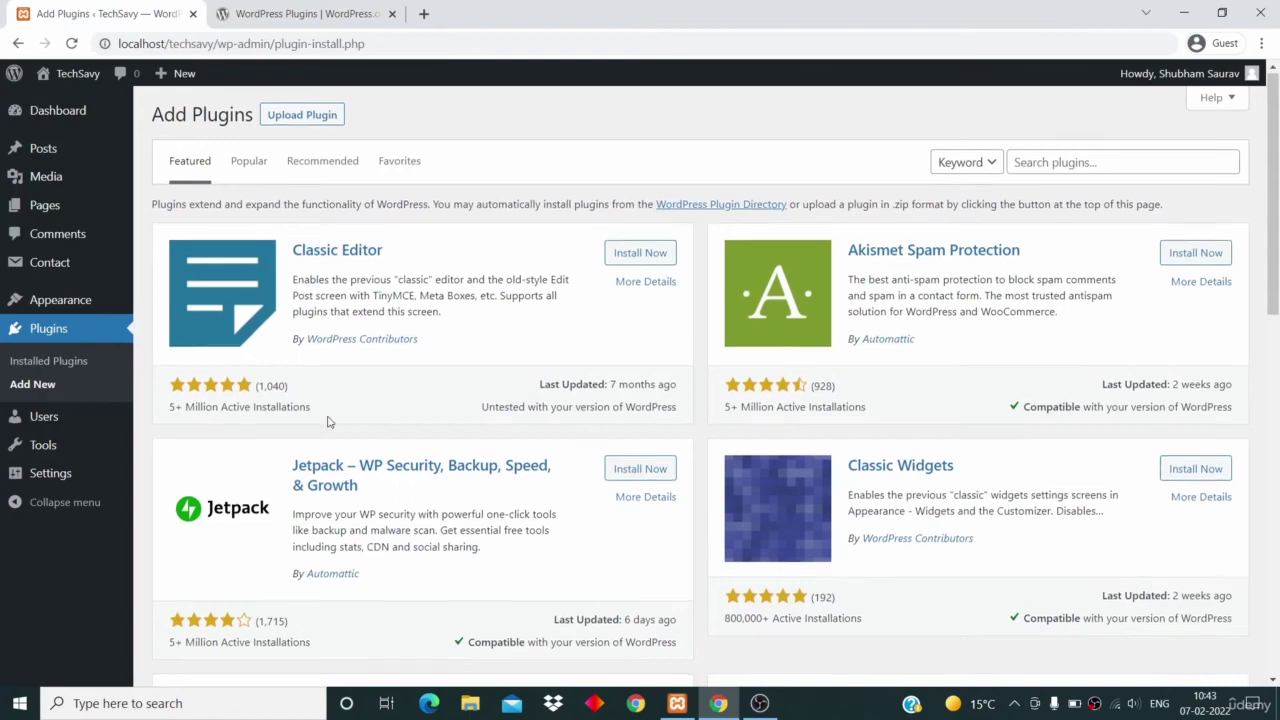
scroll(328, 422, "up", 10)
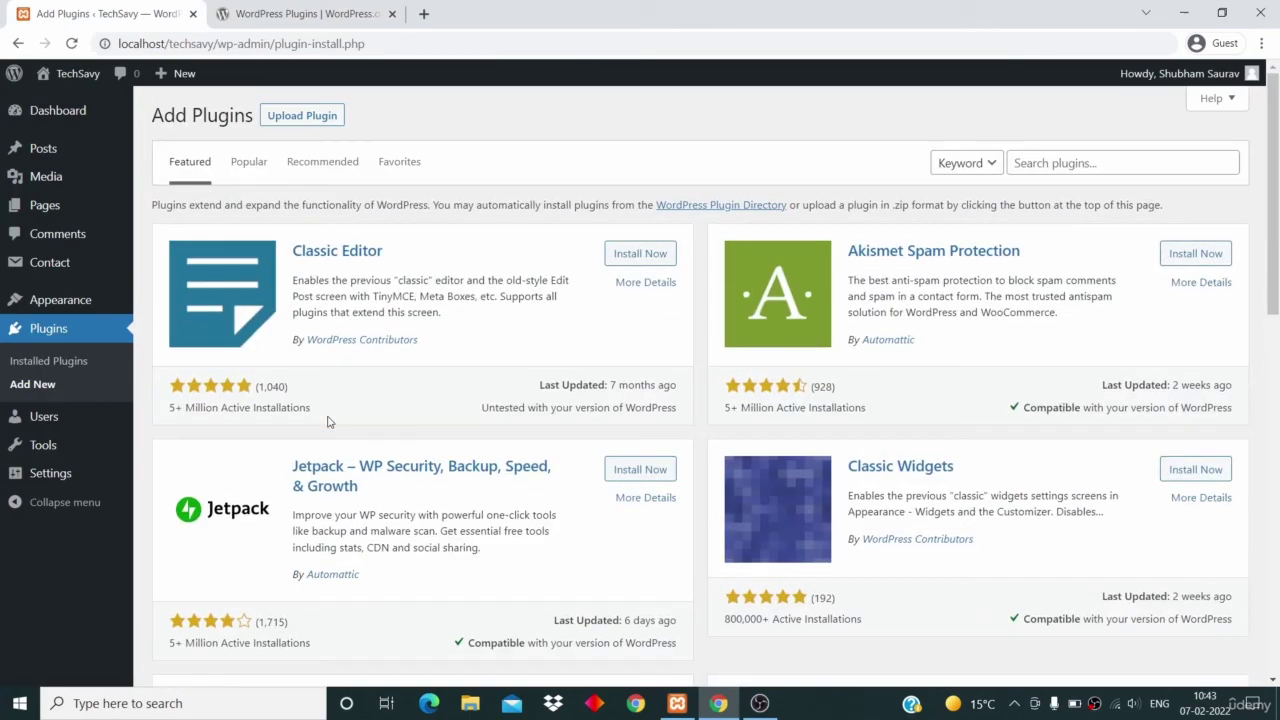